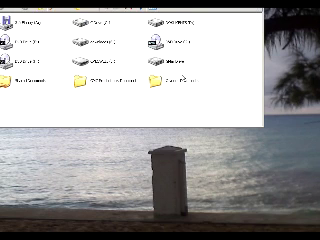
Open the installation CD drive and browse down into the installer folder
left_click(167, 24)
double_click(167, 25)
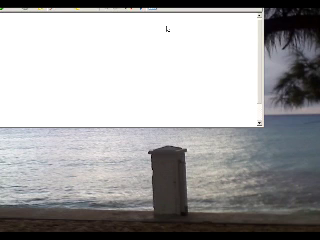
double_click(97, 80)
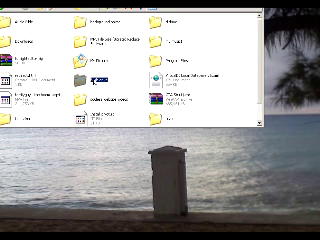
double_click(158, 22)
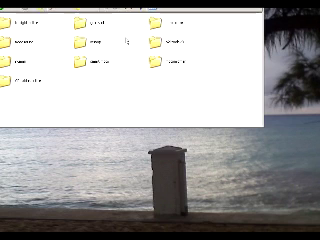
left_click(160, 22)
double_click(160, 23)
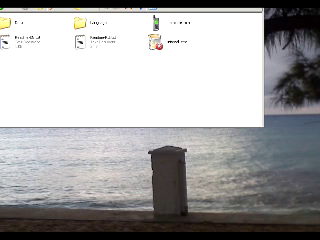
Run autoplay.exe from the installer folder to launch the phone application
left_click_drag(180, 14, 189, 25)
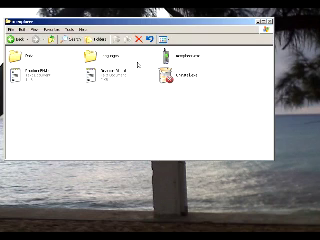
left_click(187, 58)
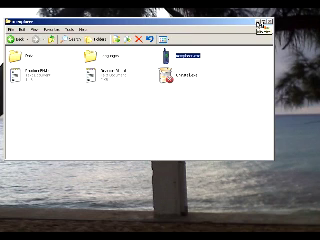
key("Return")
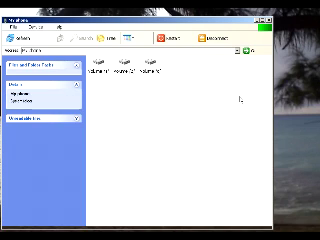
Browse the phone's third volume into its mobile\audio folder
left_click(157, 71)
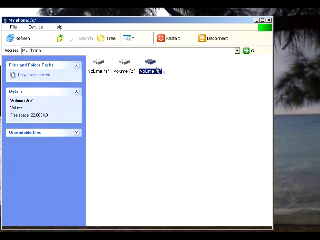
double_click(150, 70)
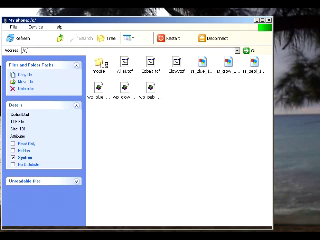
double_click(100, 66)
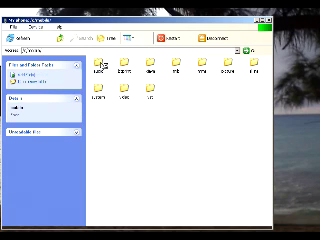
double_click(101, 64)
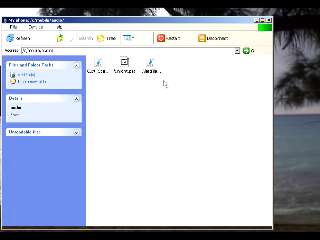
Check the audio folder's files, then drag the MP3 song into the folder to copy it
left_click(150, 66)
left_click(125, 66)
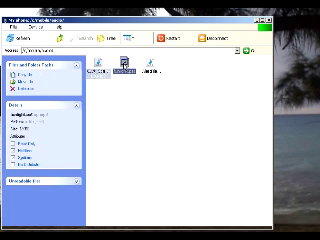
left_click(150, 66)
left_click_drag(152, 72, 154, 224)
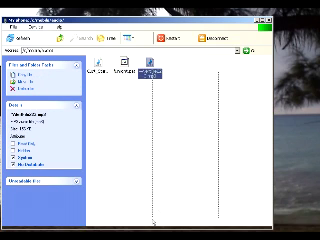
left_click_drag(218, 168, 270, 172)
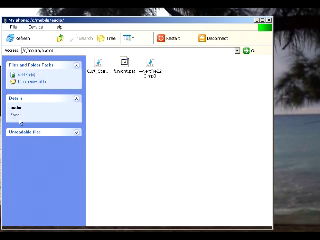
key("Return")
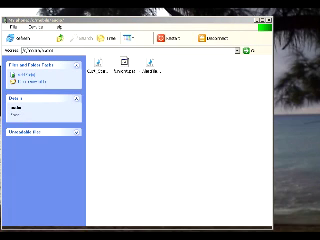